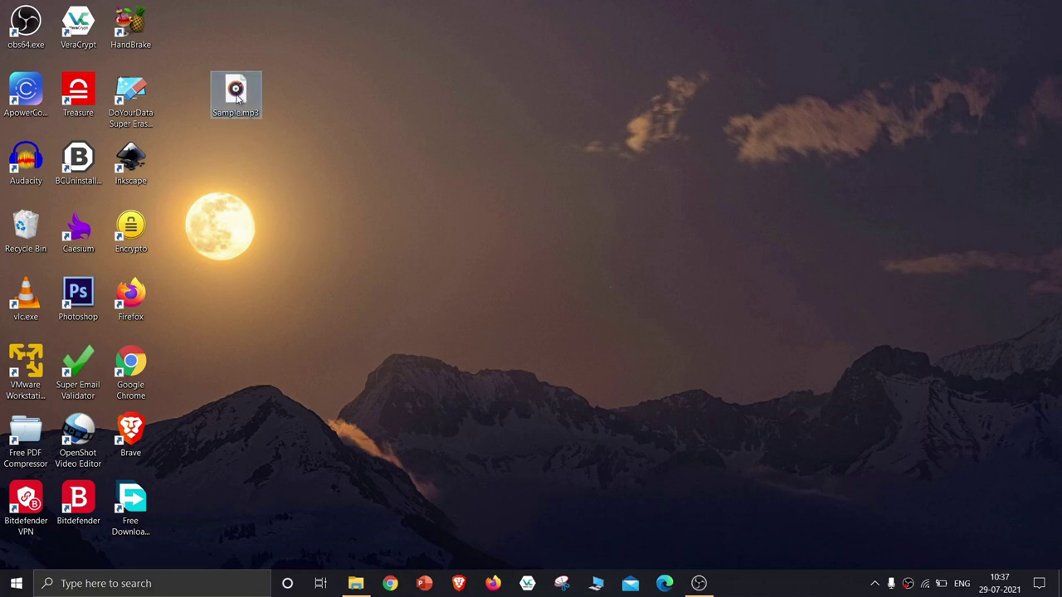
Step: Check Sample.mp3's original file size in its Properties window
right_click(237, 96)
mouse_move(281, 374)
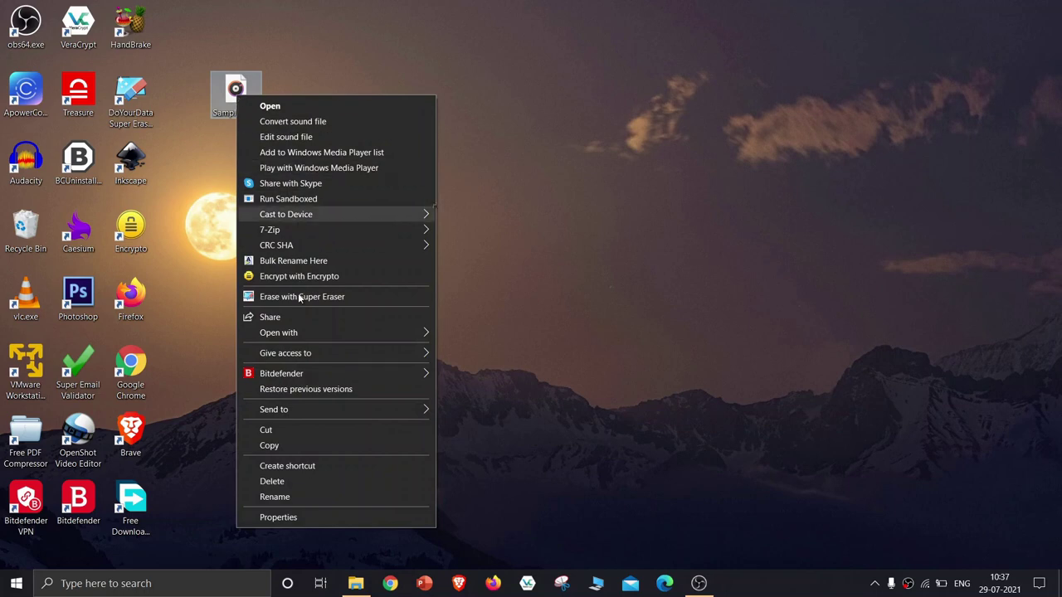
click(304, 514)
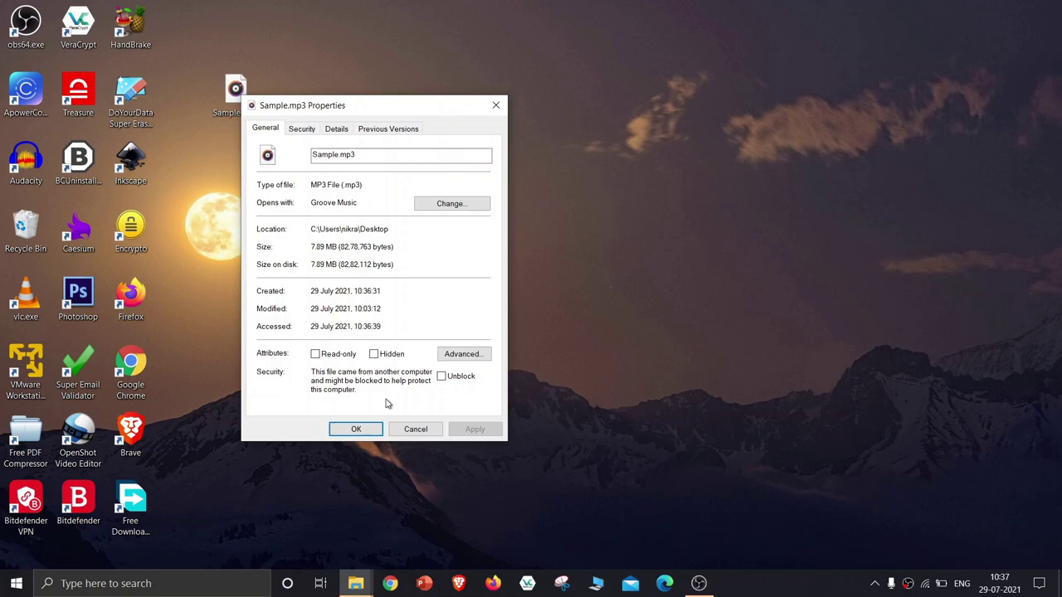
click(362, 430)
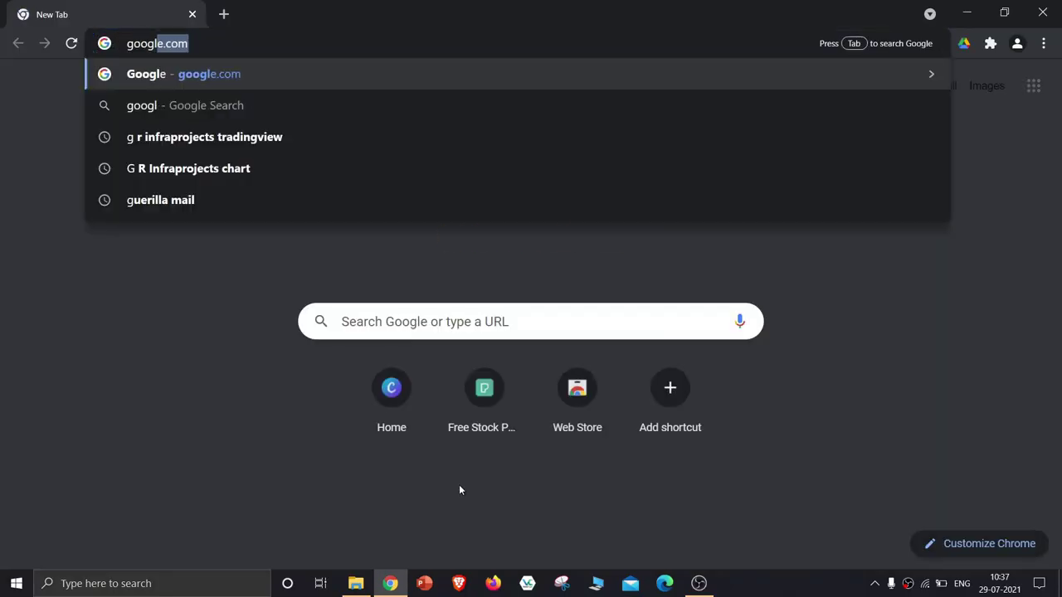
Step: Search Google for 'Audio compressor download' and start the CNET Audio Compressor download
text(e.com)
key(Return)
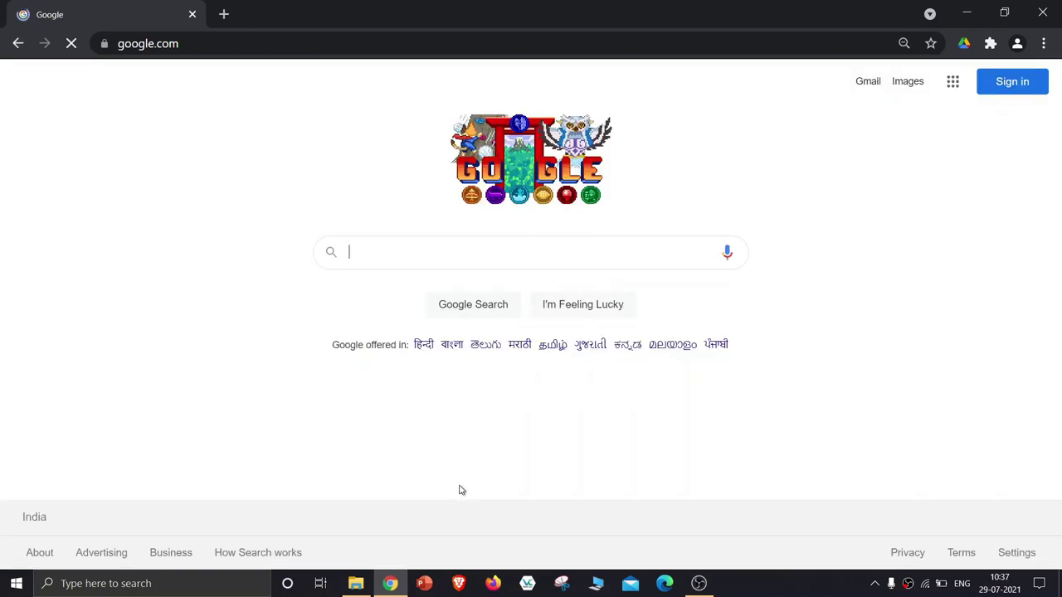
text(Audi)
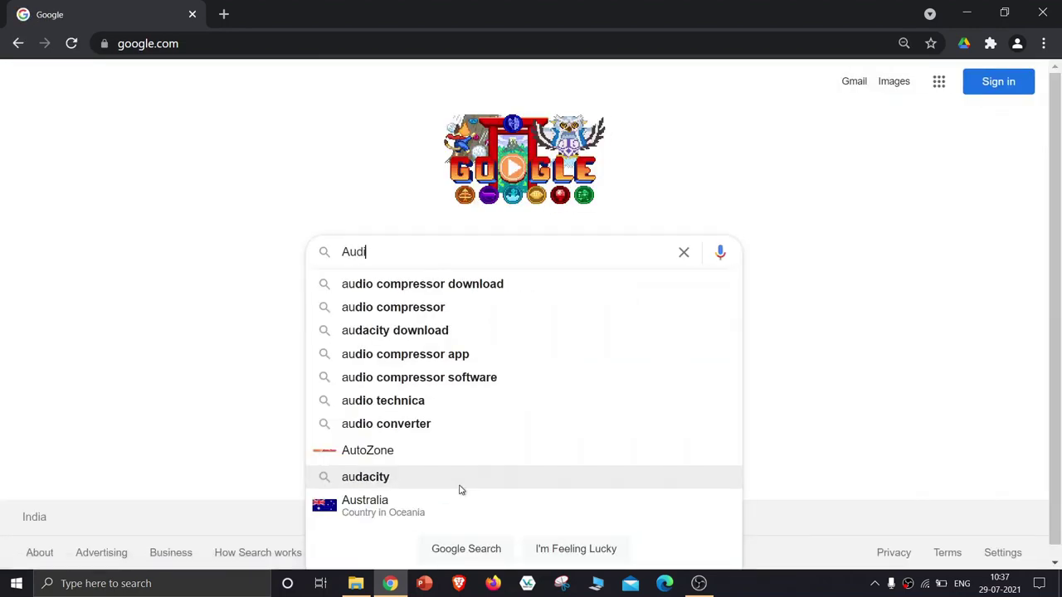
text(o compressor)
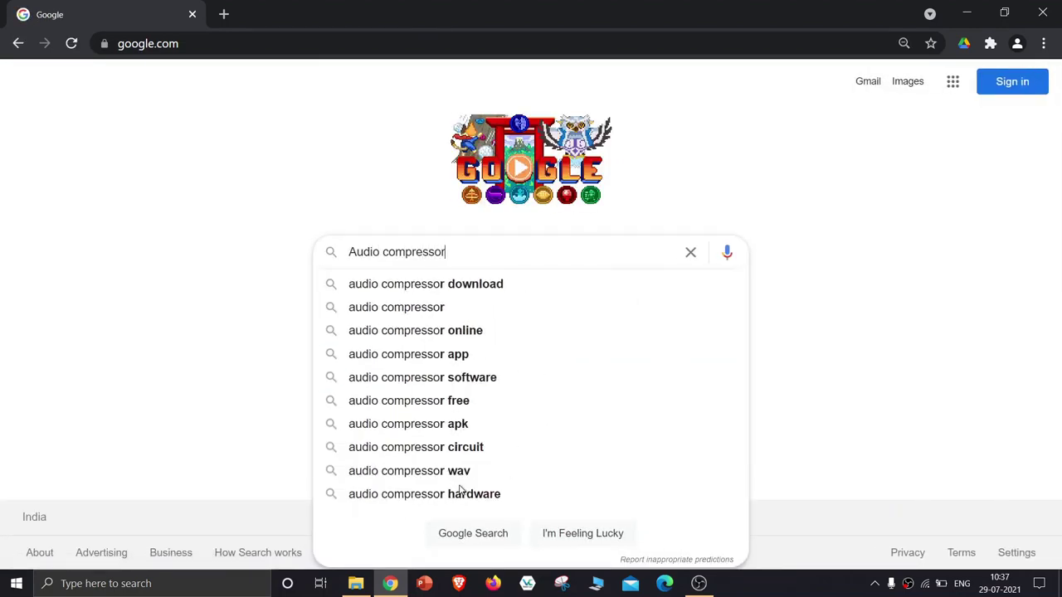
text( download)
key(Return)
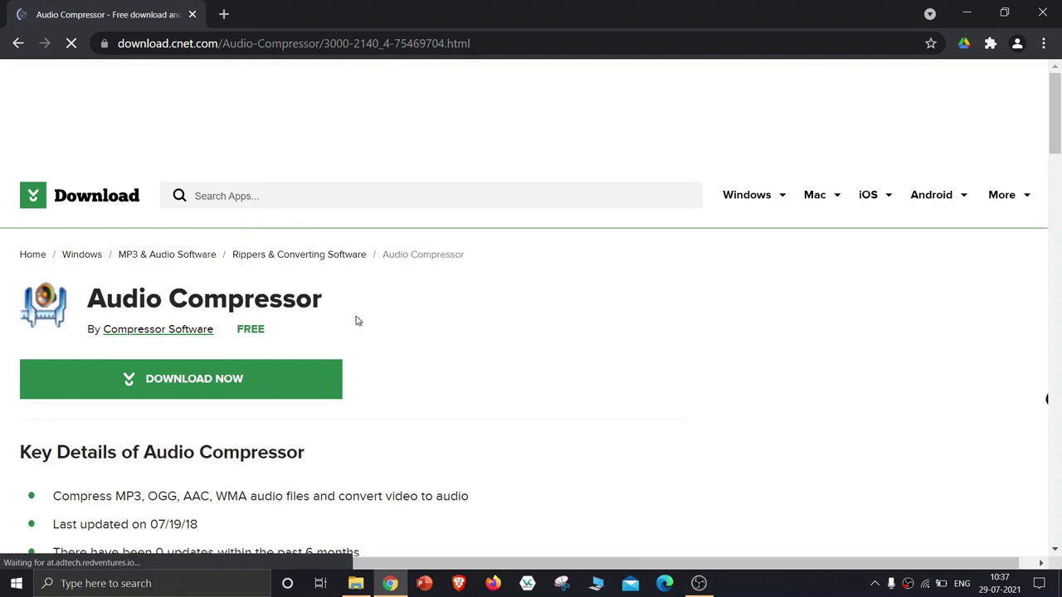
click(198, 386)
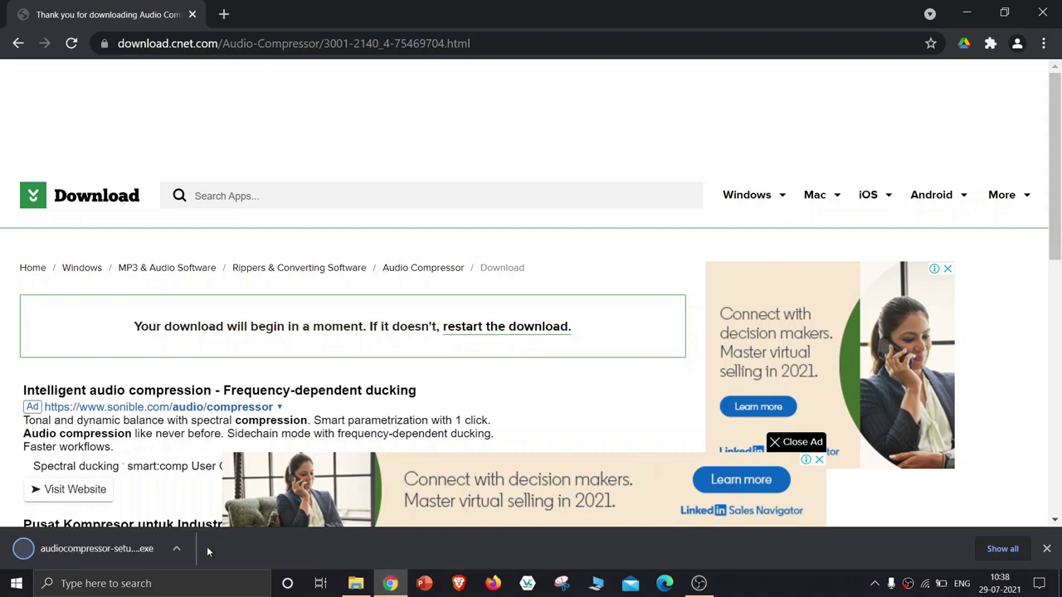
Step: Run the downloaded Audio Compressor setup file from Chrome's download bar
click(110, 544)
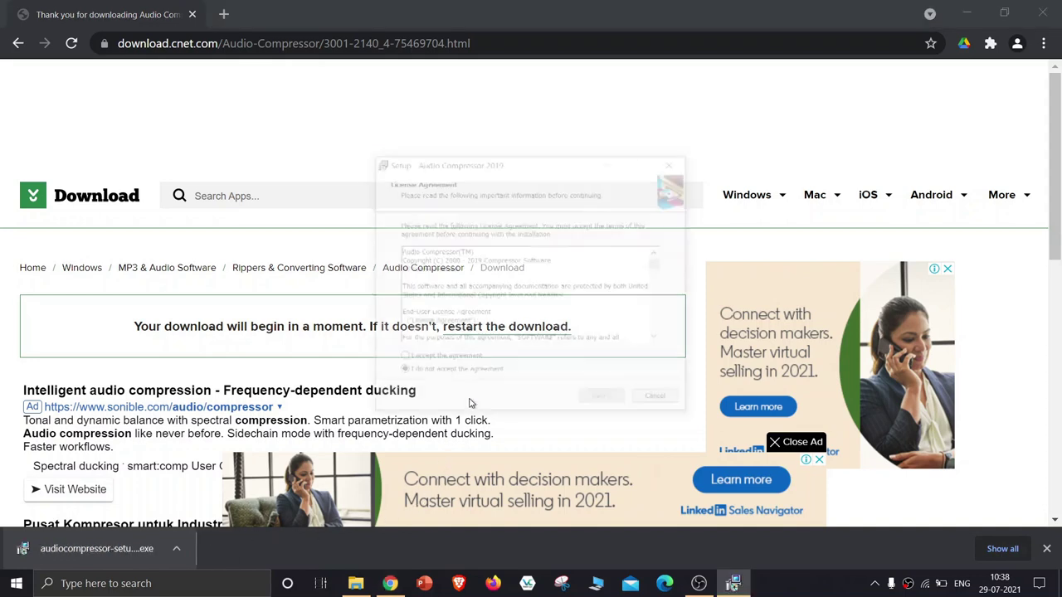
Step: Accept the license, install to the default folder, launch Audio Compressor, and minimize Chrome
click(449, 361)
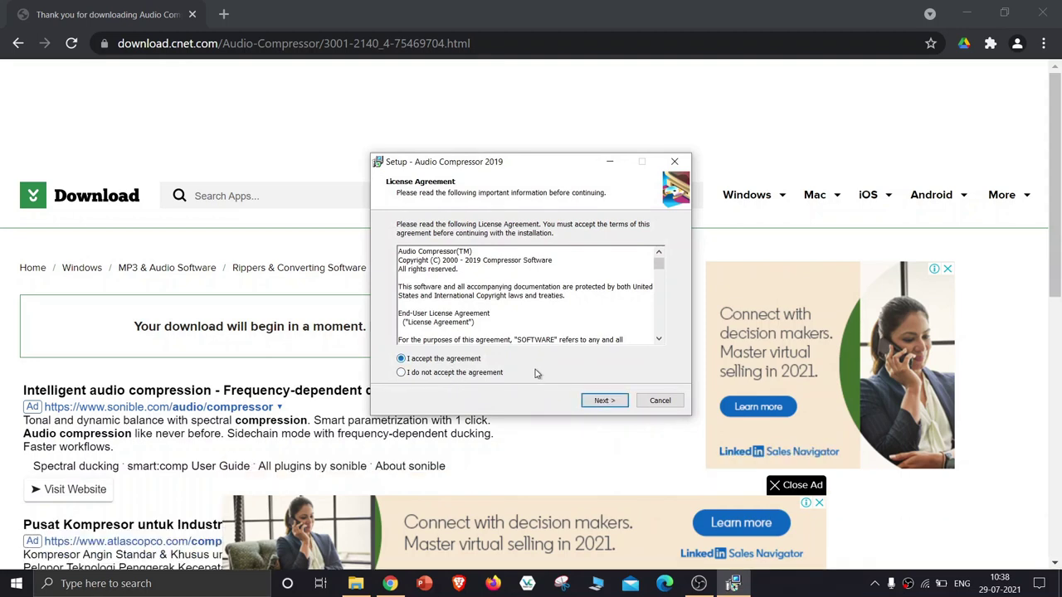
click(601, 402)
click(602, 401)
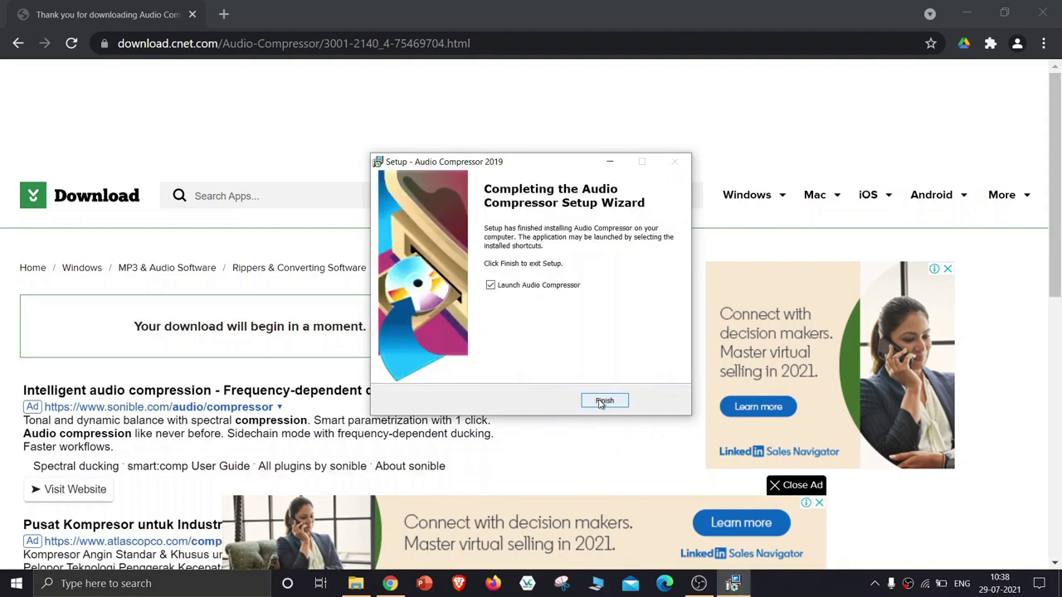
click(604, 401)
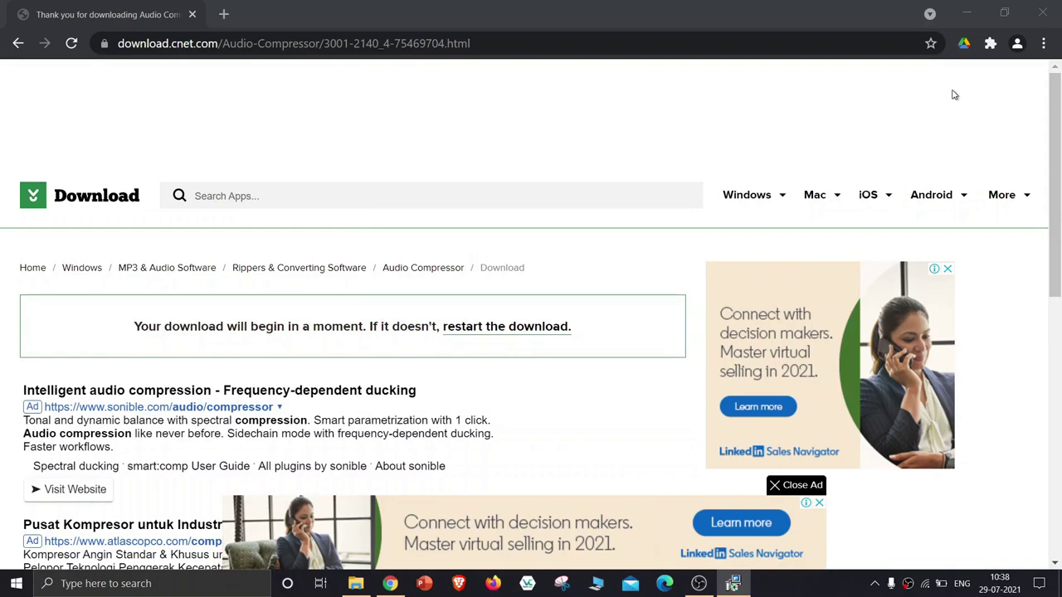
click(965, 14)
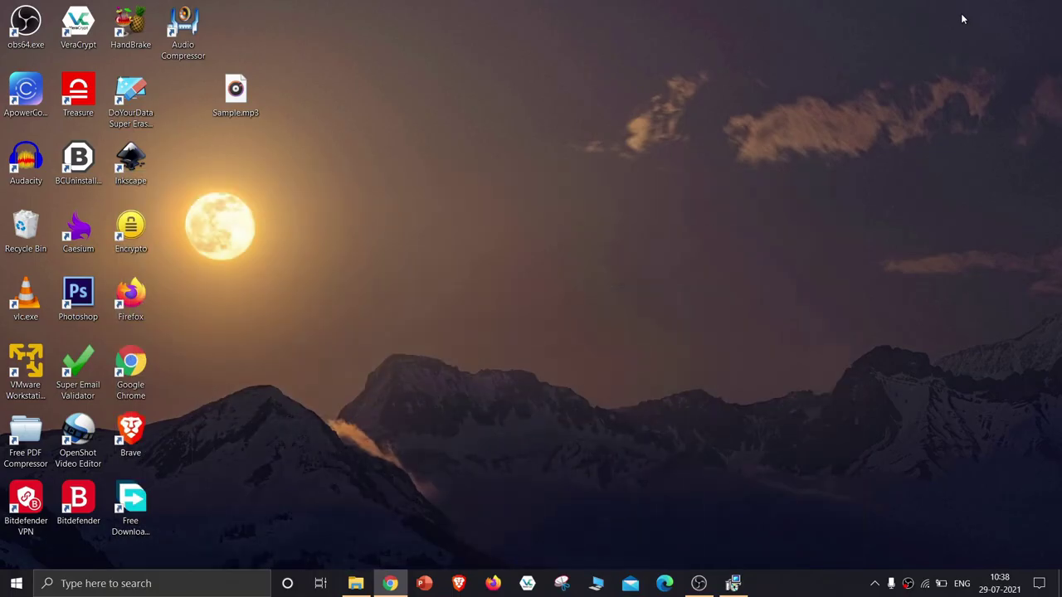
Step: Refresh the desktop, dismiss the Welcome dialog, and drag Sample.mp3 into the compression list
right_click(643, 157)
click(683, 196)
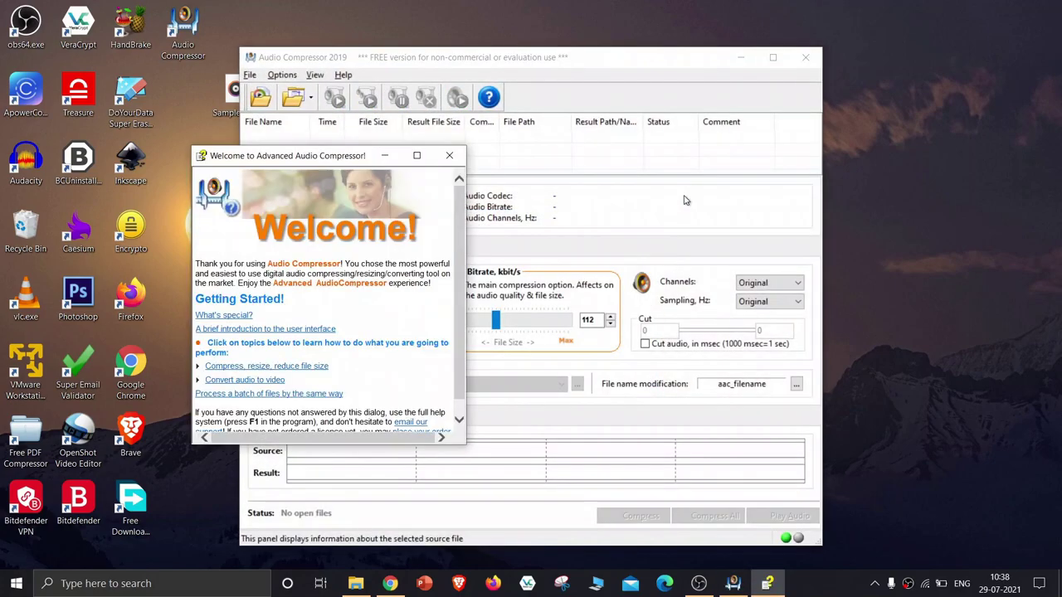
click(449, 155)
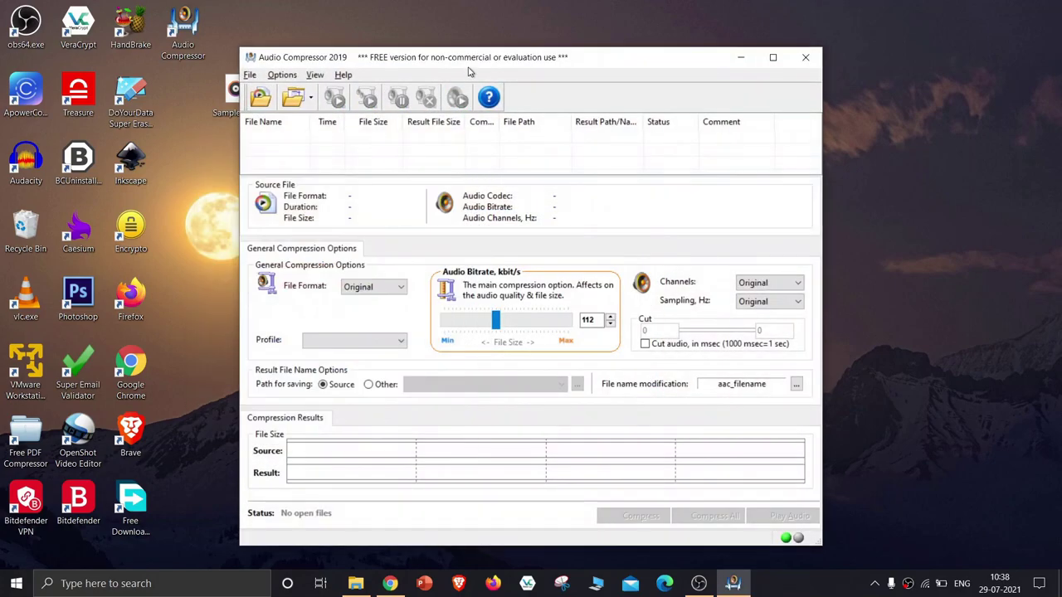
drag(471, 58, 582, 58)
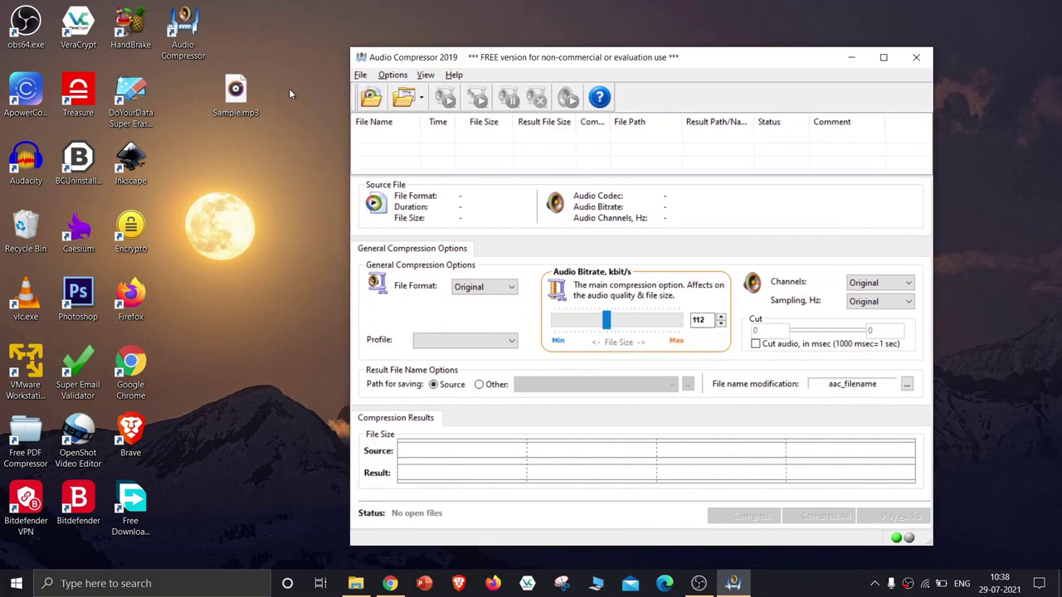
drag(237, 93, 441, 151)
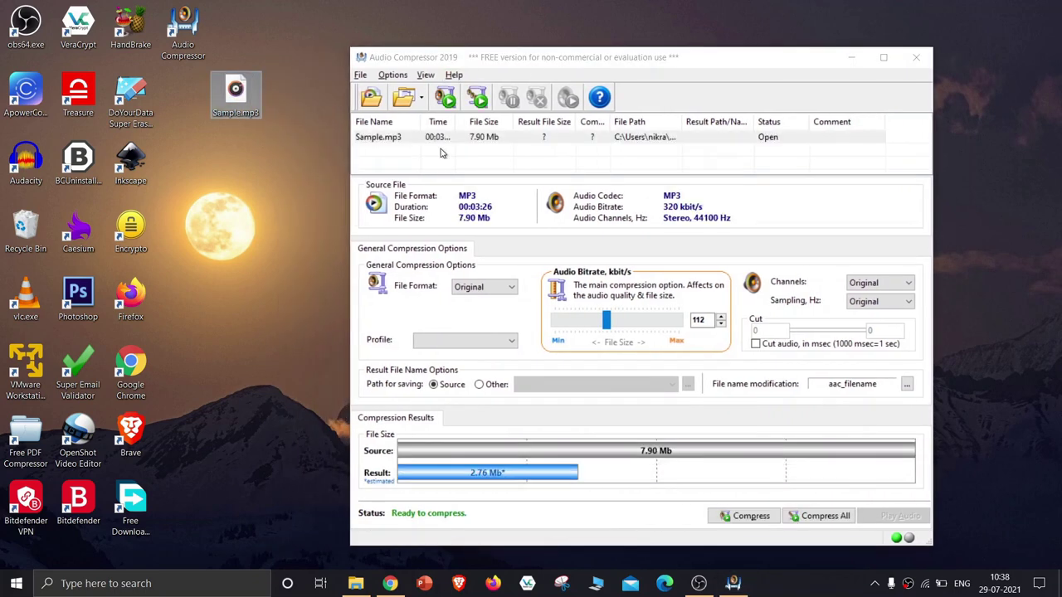
Step: Set the bitrate to 128 kbit/s, compress Sample.mp3, and dismiss the Registration Wizard
click(702, 320)
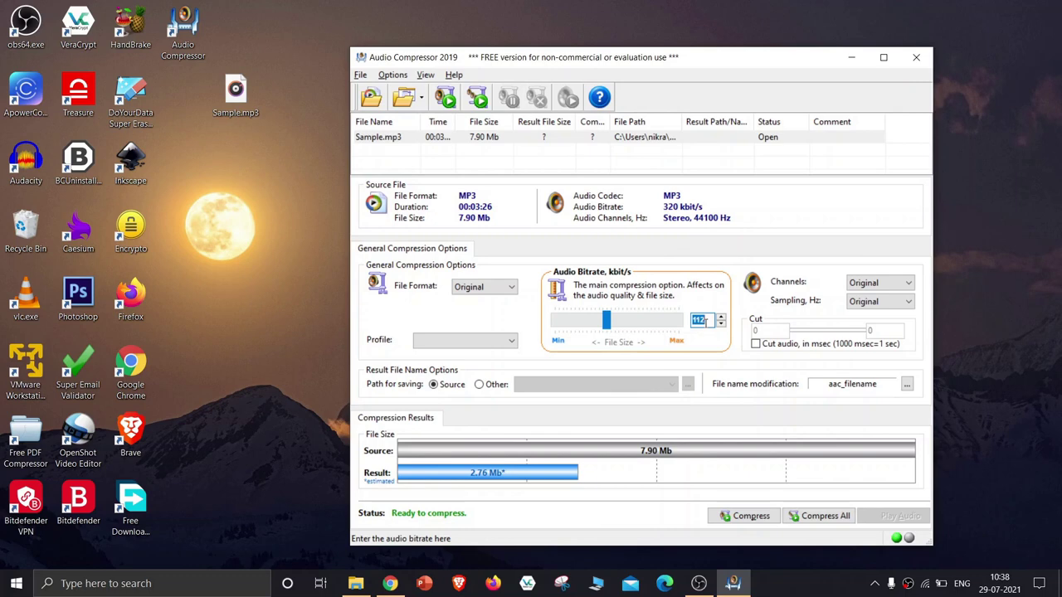
text(12)
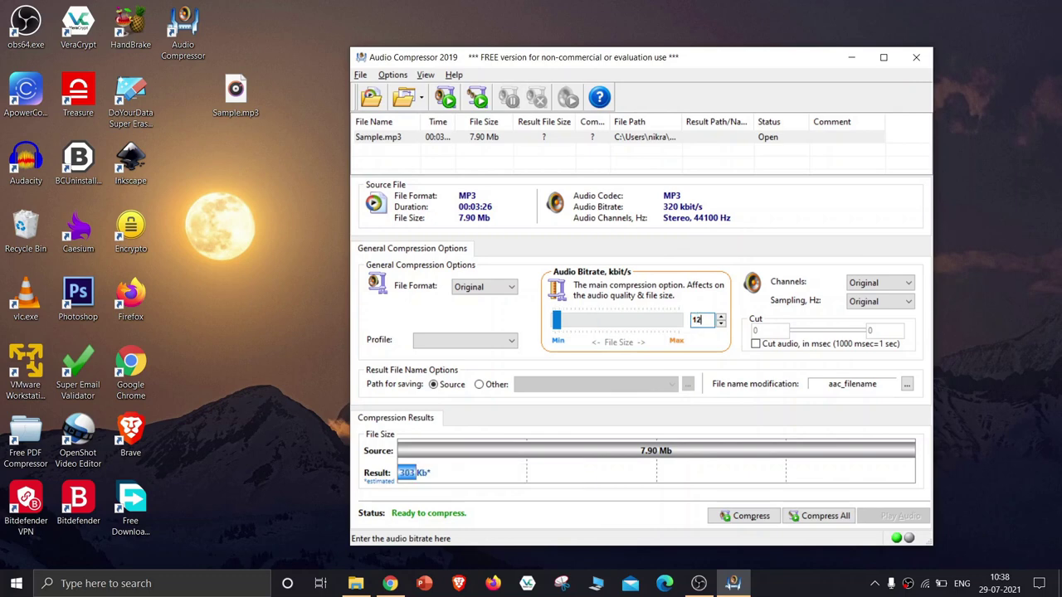
text(8)
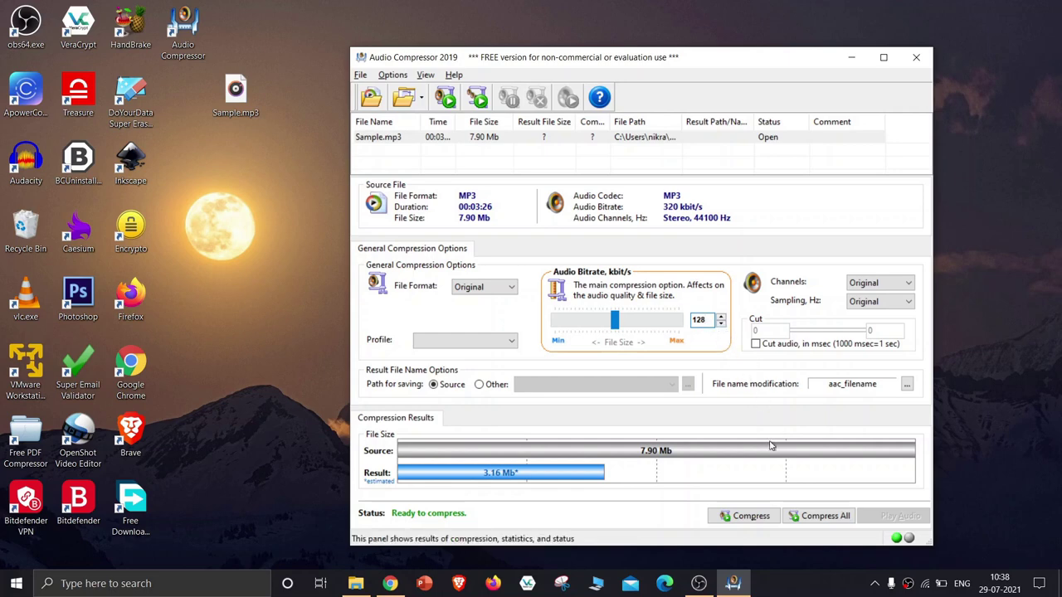
click(752, 516)
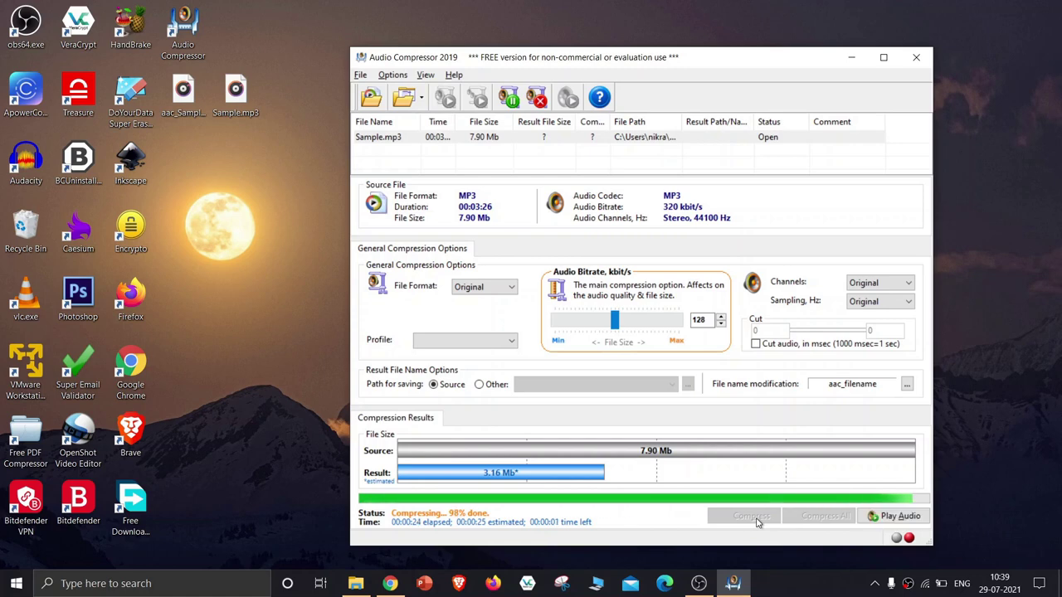
click(789, 195)
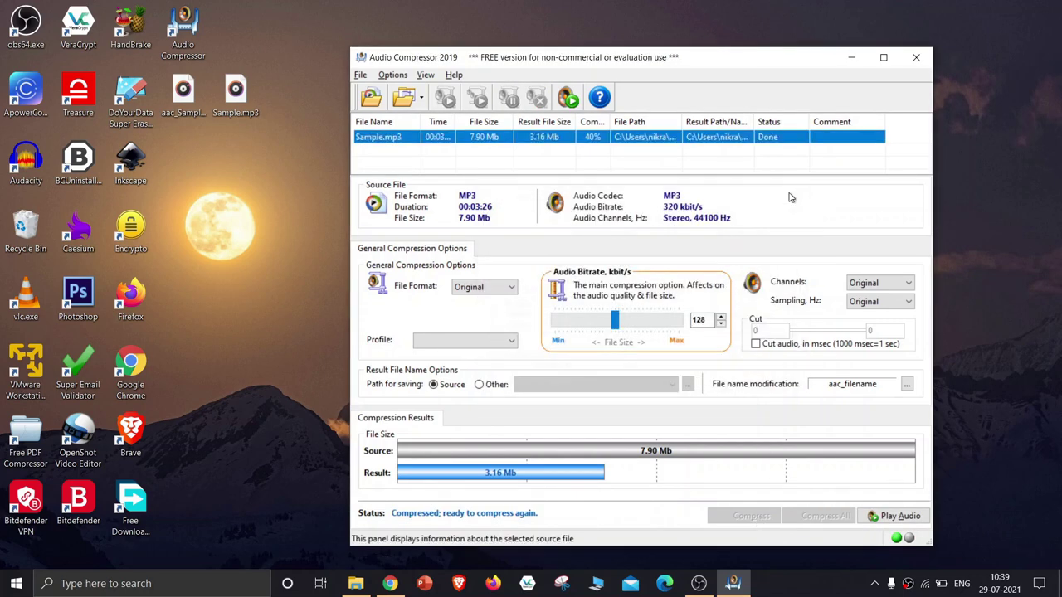
Step: Rename the compressed aac_Sample output file to Compressed.mp3
click(183, 96)
right_click(178, 98)
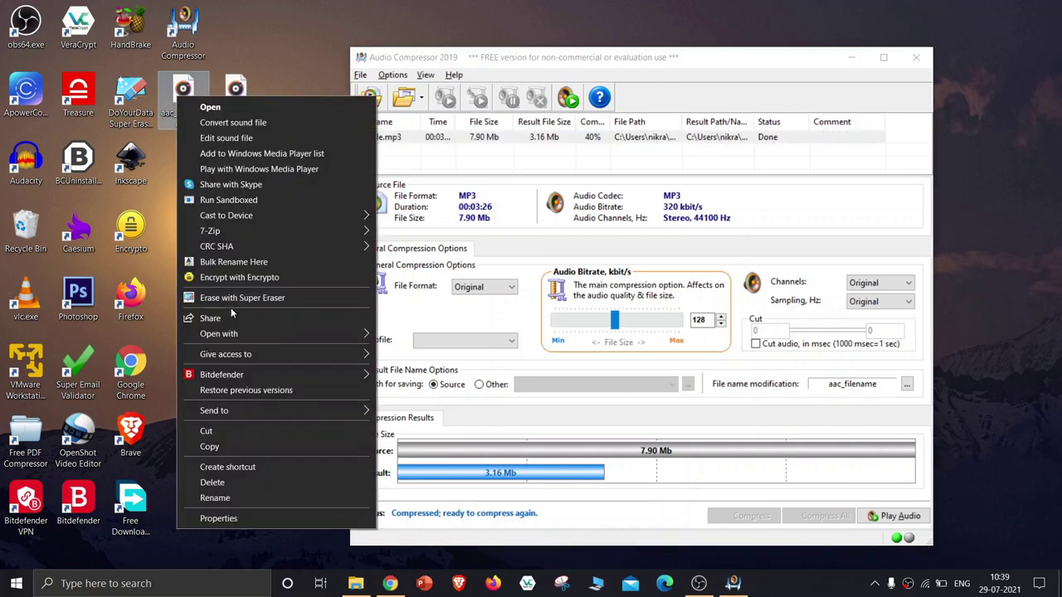
click(238, 498)
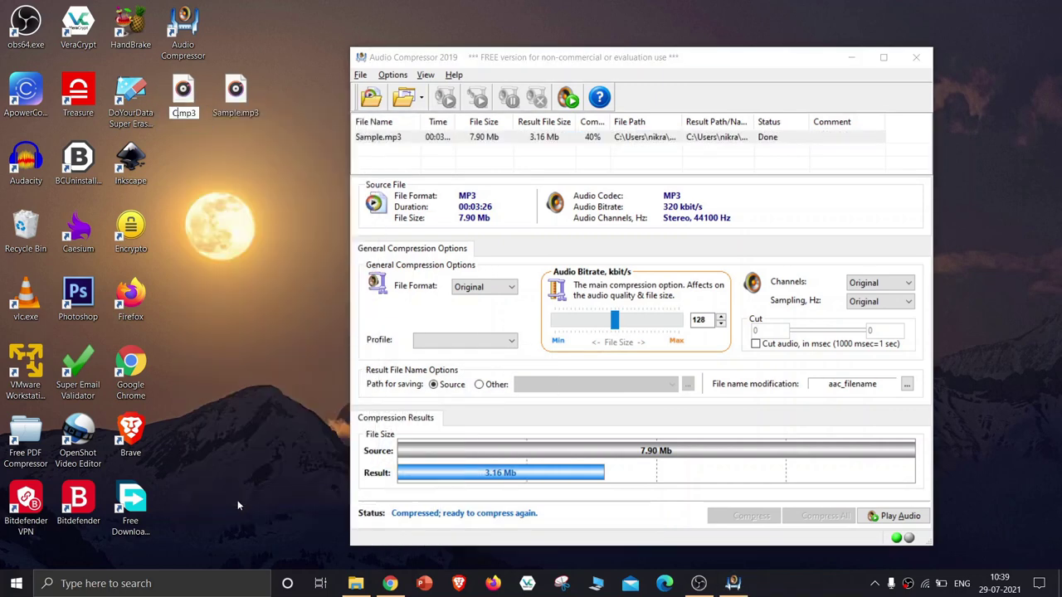
text(Compresse)
text(d)
key(Return)
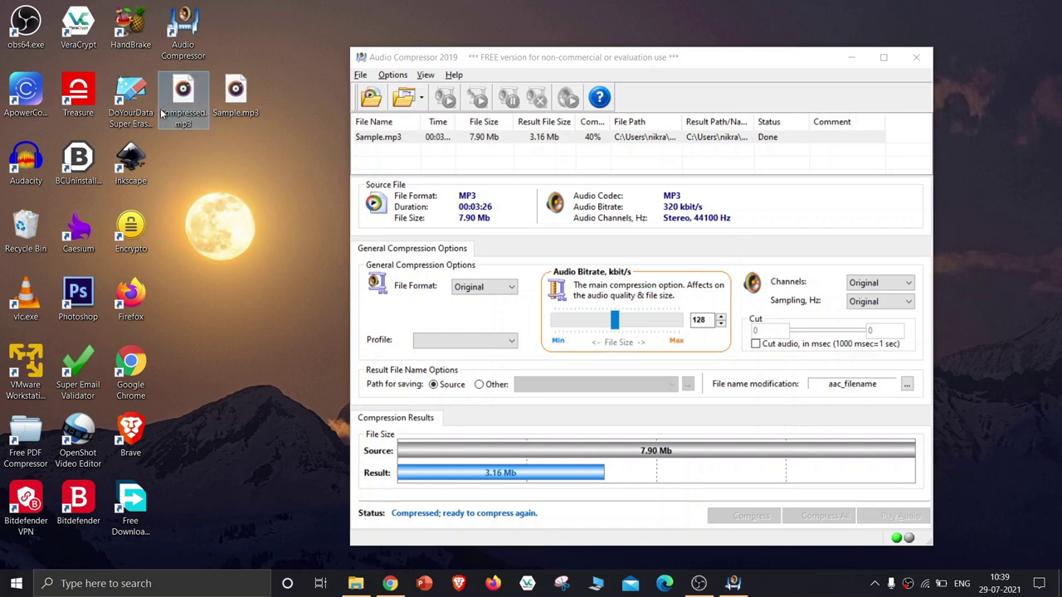
Step: Compare Compressed.mp3 (3.15 MB) and Sample.mp3 (7.89 MB) properties side by side
right_click(169, 102)
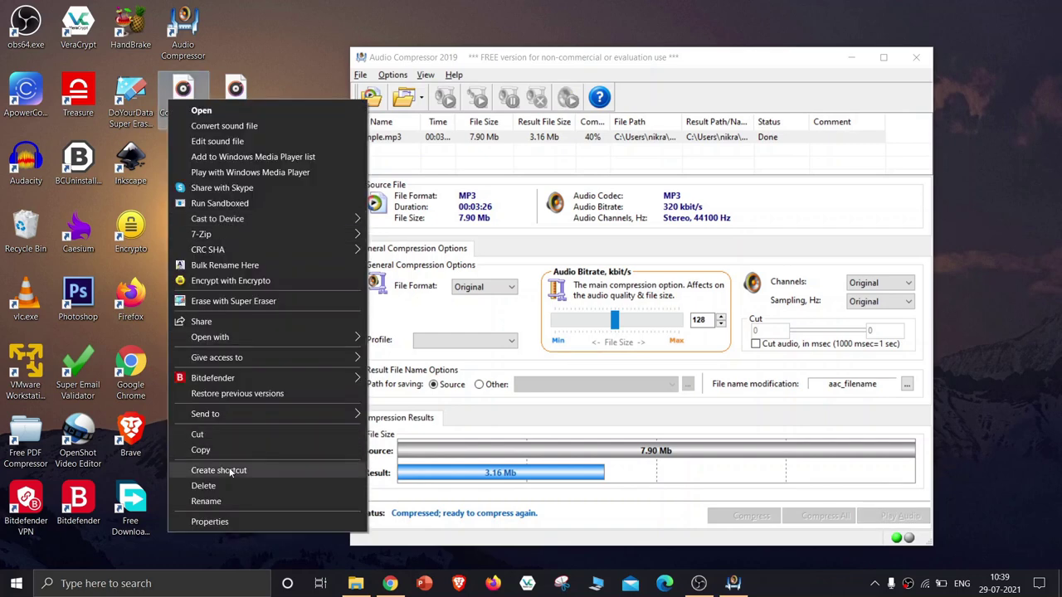
click(209, 521)
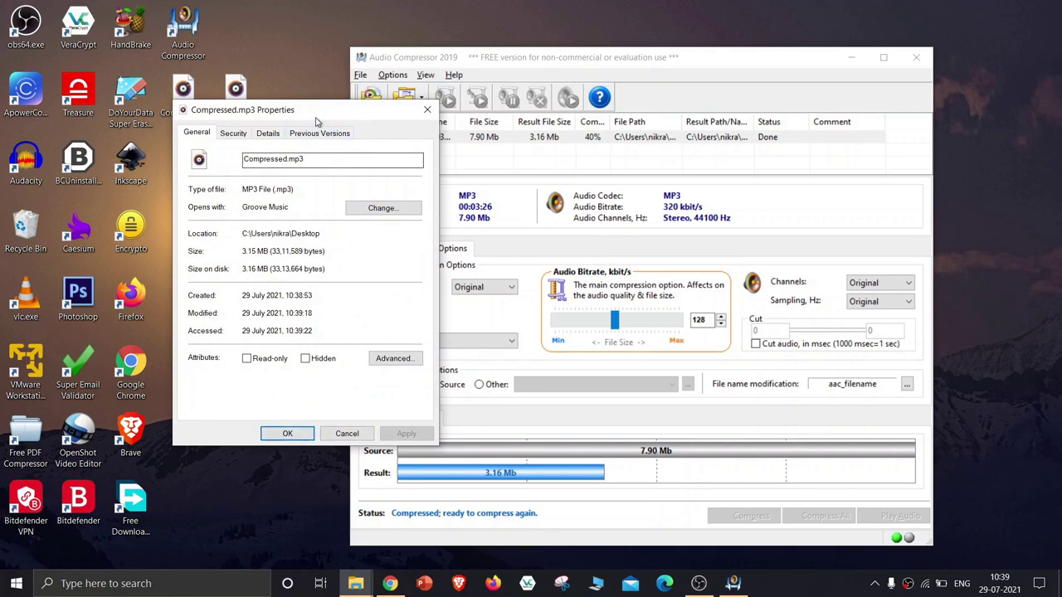
drag(310, 112, 516, 110)
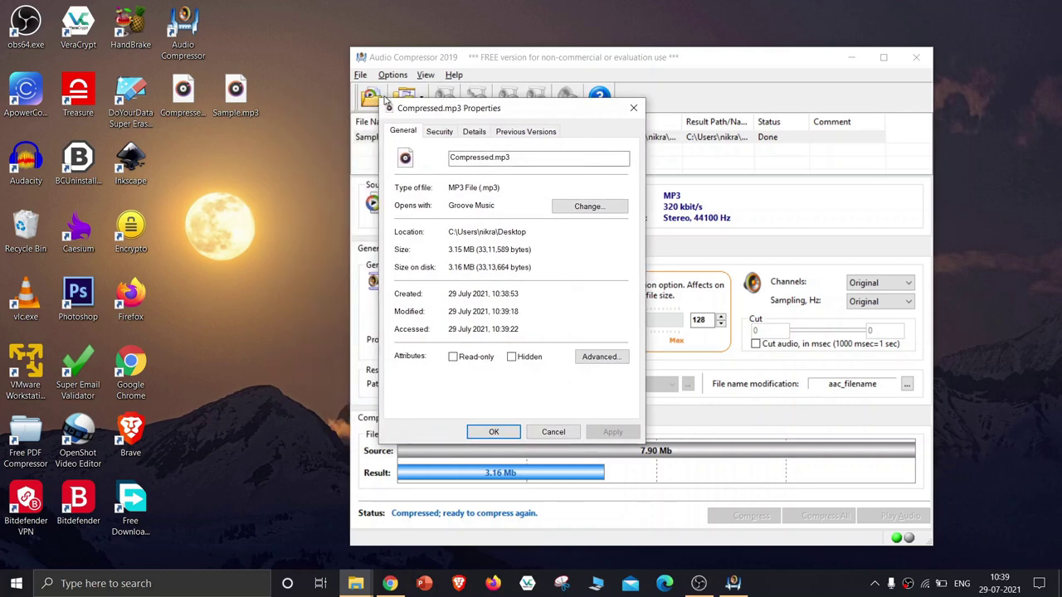
click(236, 90)
right_click(235, 89)
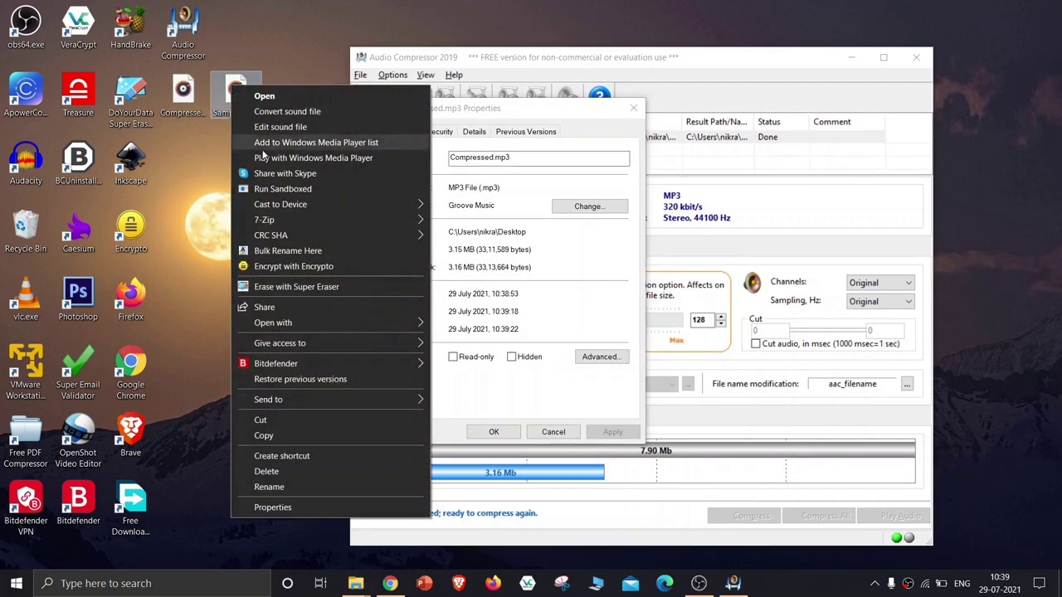
click(299, 508)
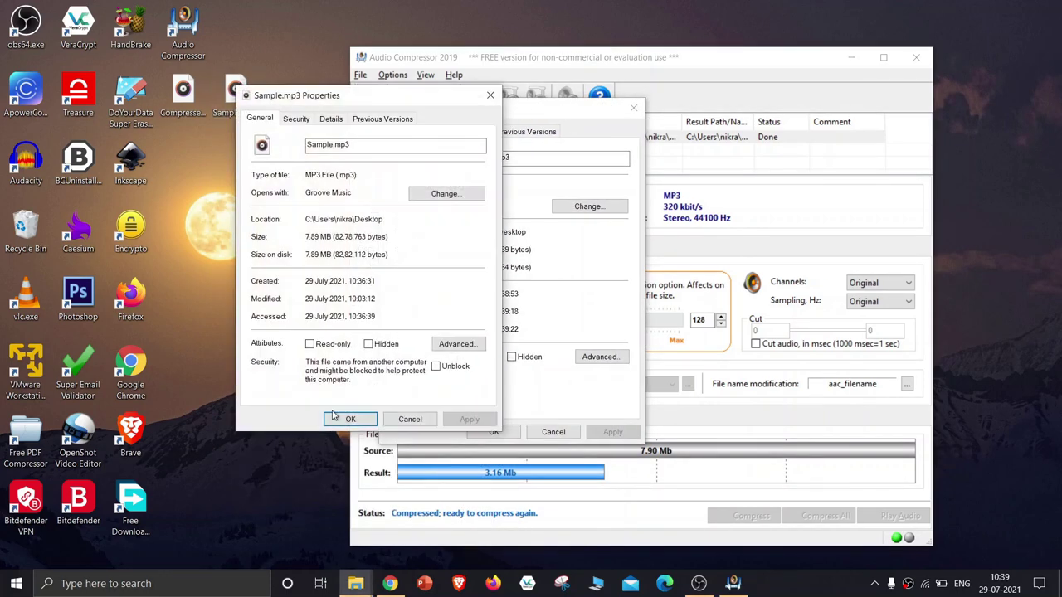
drag(375, 89, 238, 109)
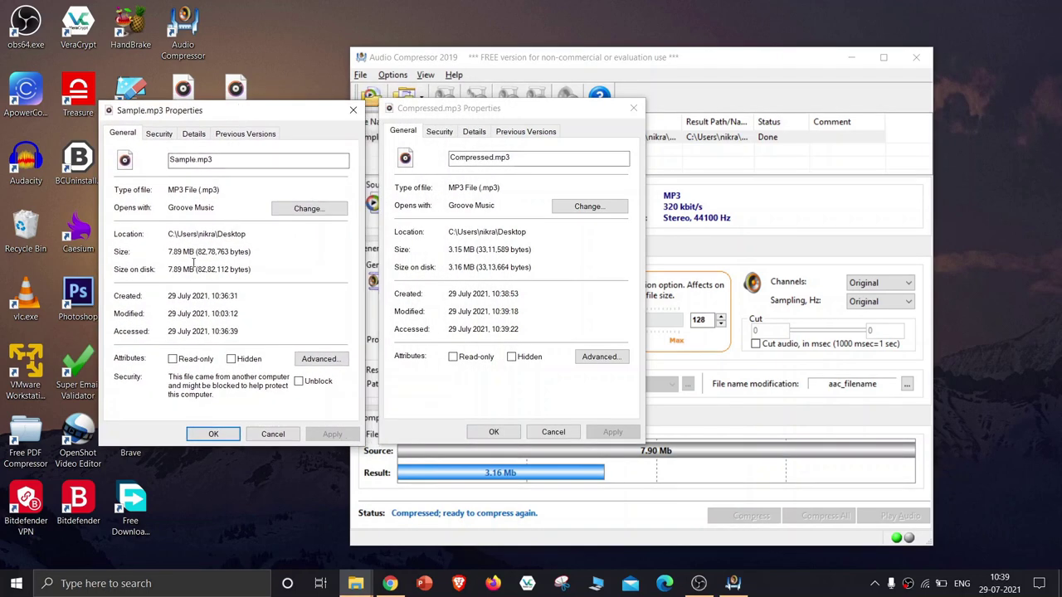
click(493, 430)
click(213, 434)
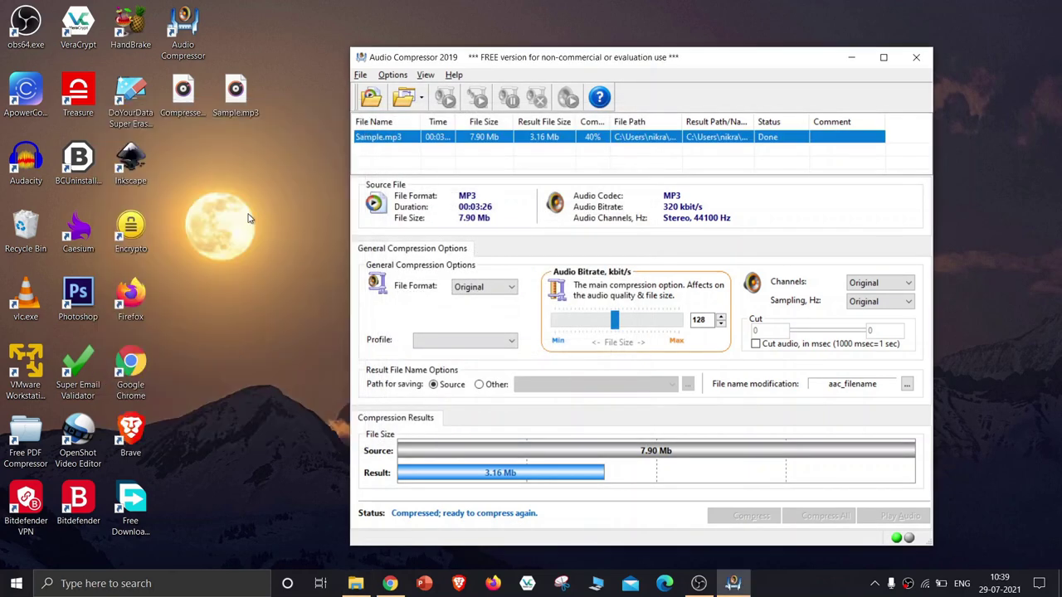
click(236, 91)
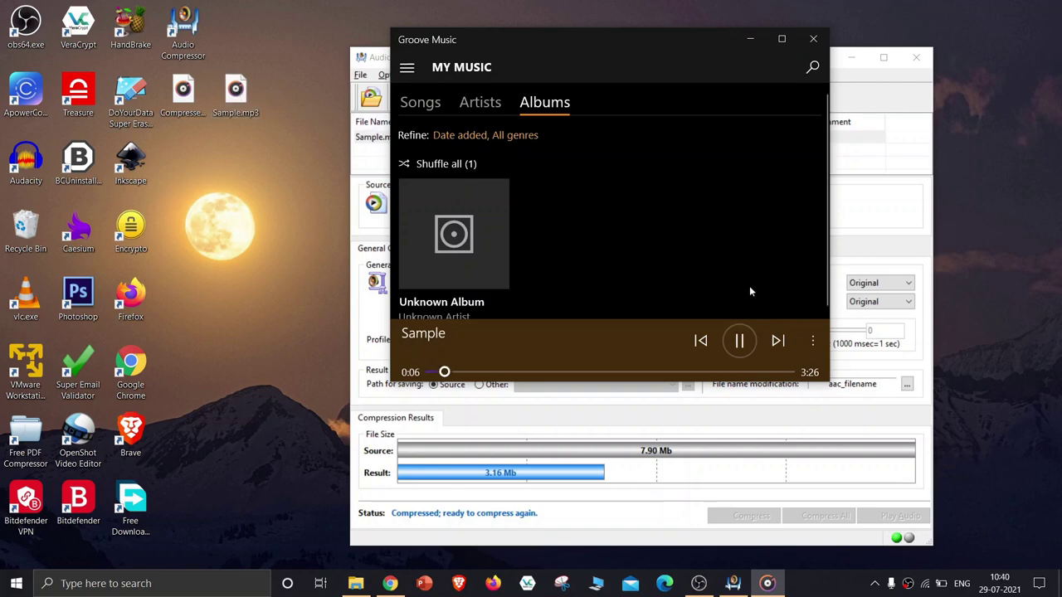
click(743, 339)
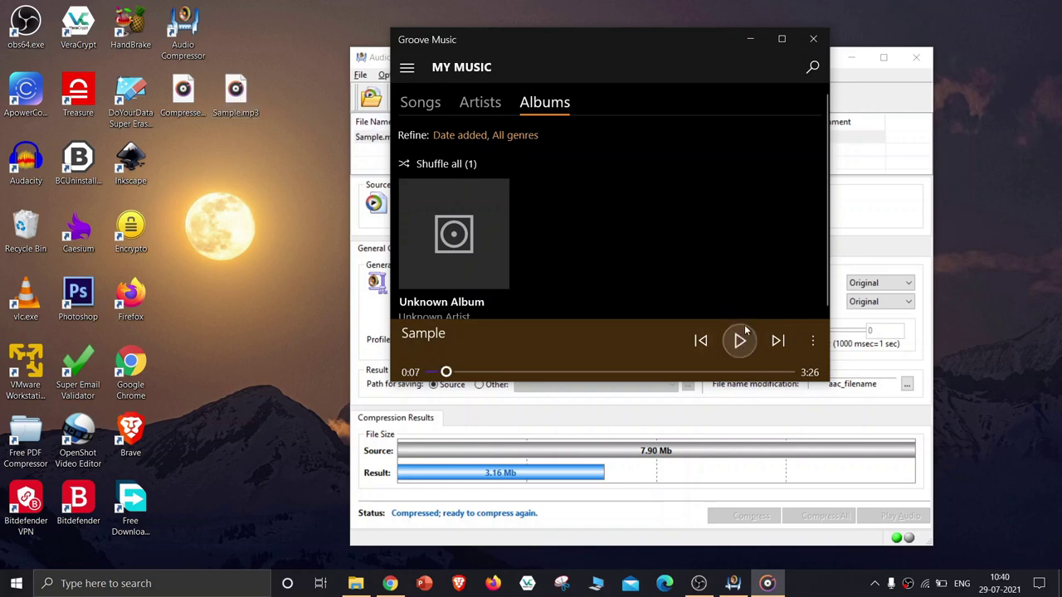
click(815, 40)
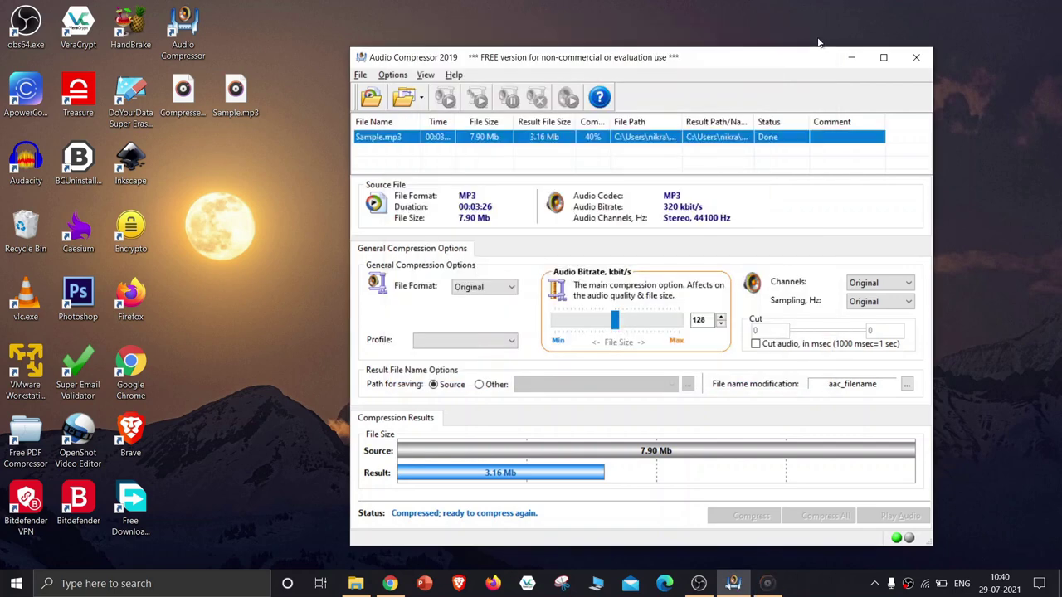
double_click(184, 93)
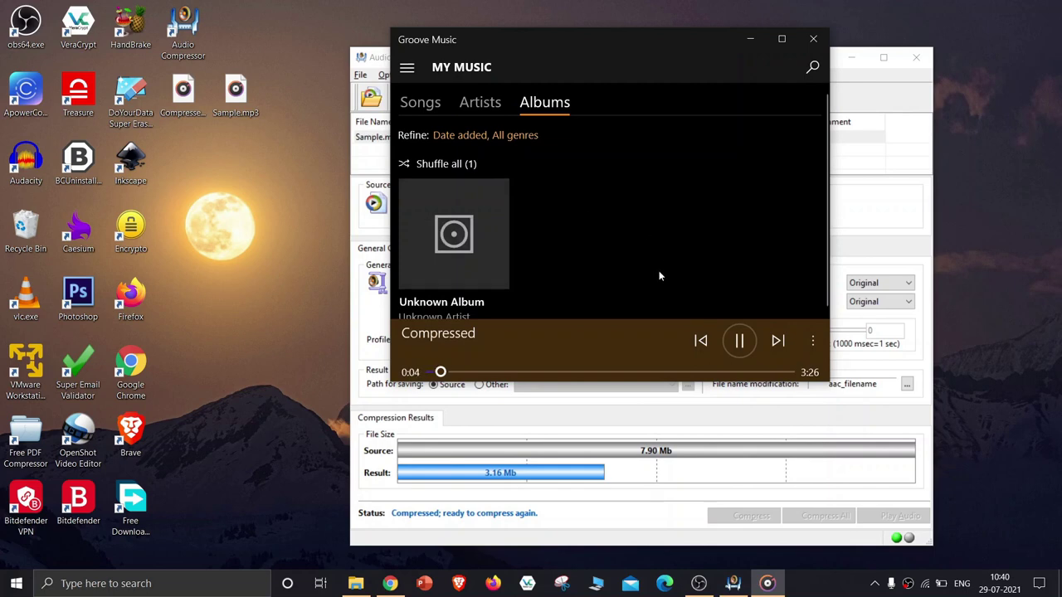
click(740, 342)
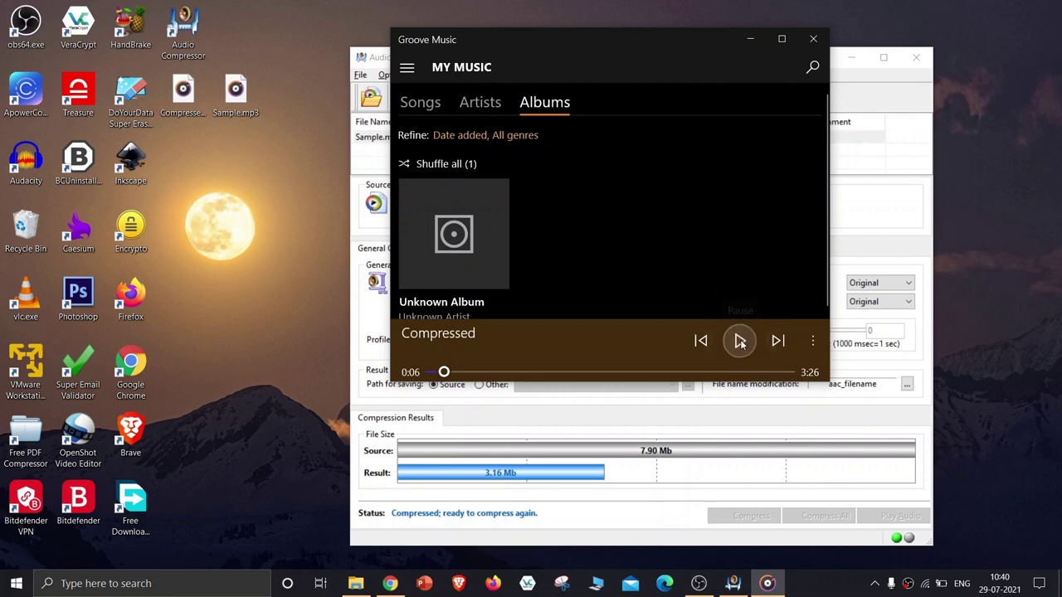
click(814, 39)
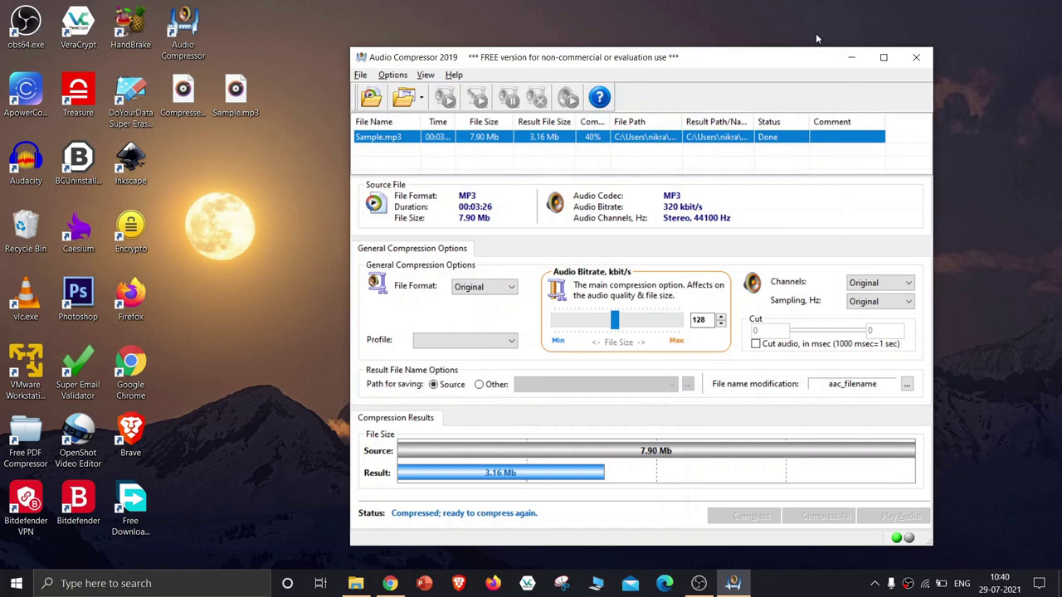